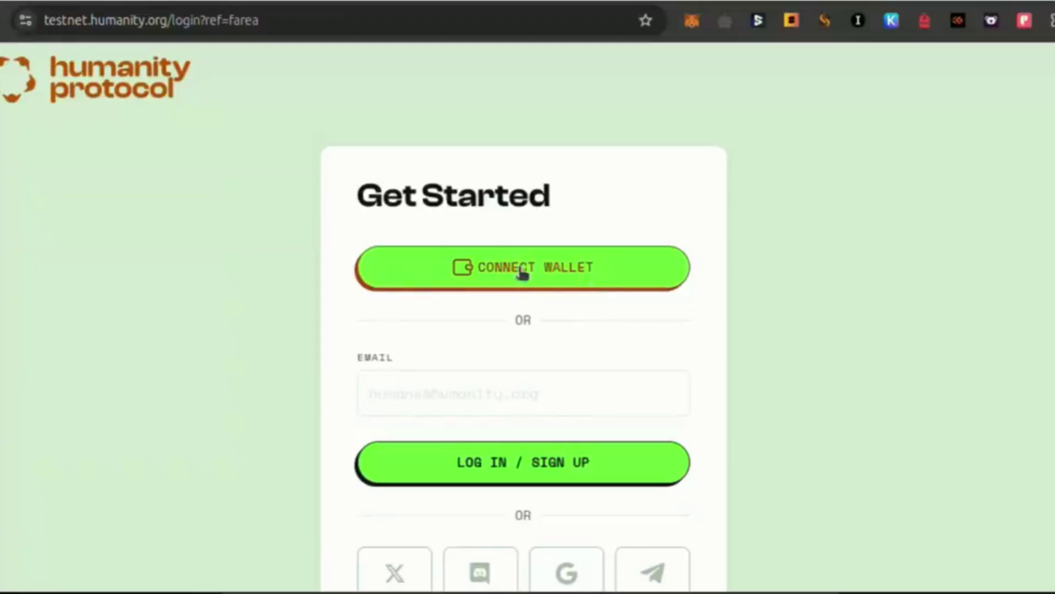
Connect MetaMask to Humanity Protocol, unlocking the wallet with its password and approving the site
{"action": "left_click", "coordinate": [523, 267]}
{"action": "left_click", "coordinate": [511, 292]}
{"action": "type", "text": "********"}
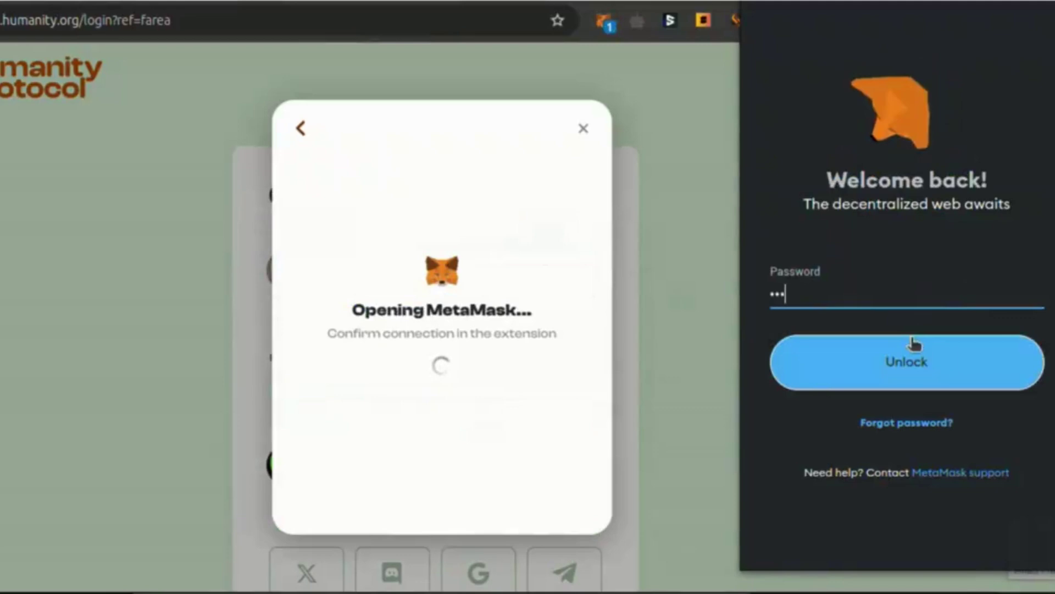
{"action": "left_click", "coordinate": [916, 347]}
{"action": "left_click", "coordinate": [966, 525]}
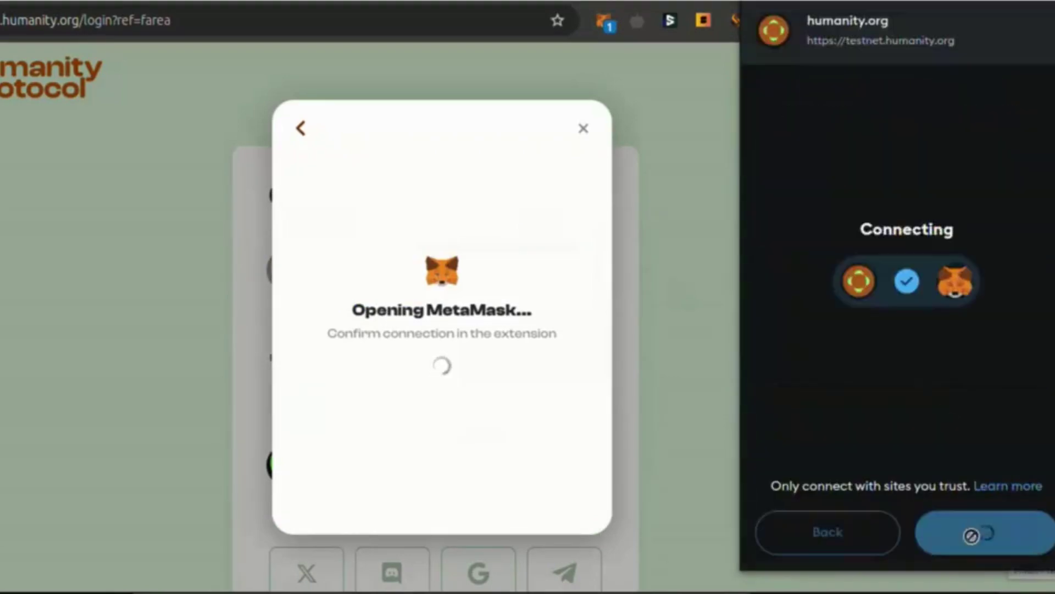
Add and switch to the Humanity network, then sign the ownership verification message
{"action": "scroll", "coordinate": [934, 474], "scroll_direction": "down", "scroll_amount": 3}
{"action": "left_click", "coordinate": [963, 528]}
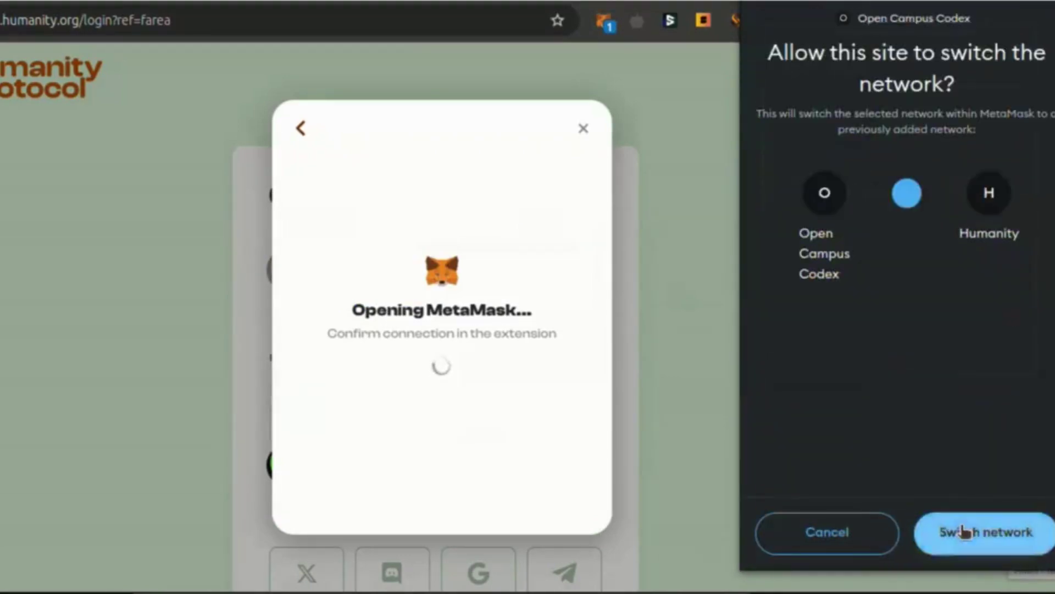
{"action": "left_click", "coordinate": [954, 532]}
{"action": "left_click", "coordinate": [448, 377]}
{"action": "scroll", "coordinate": [961, 448], "scroll_direction": "down", "scroll_amount": 3}
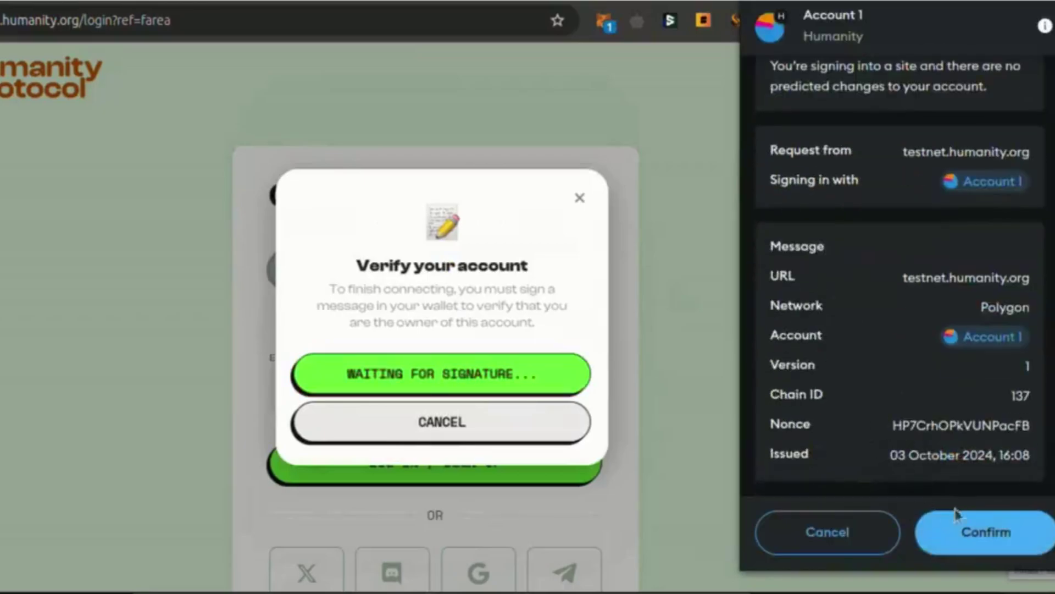
{"action": "left_click", "coordinate": [984, 532]}
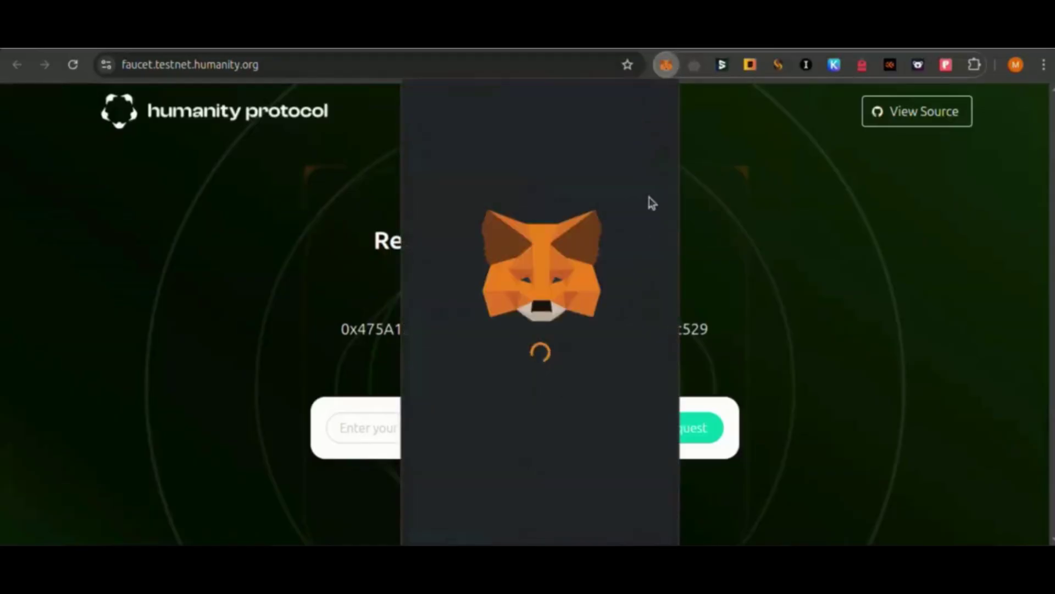
Paste the wallet's own MetaMask address into the faucet and request 1 tHP
{"action": "left_click", "coordinate": [531, 119]}
{"action": "left_click", "coordinate": [335, 426]}
{"action": "left_click", "coordinate": [334, 427]}
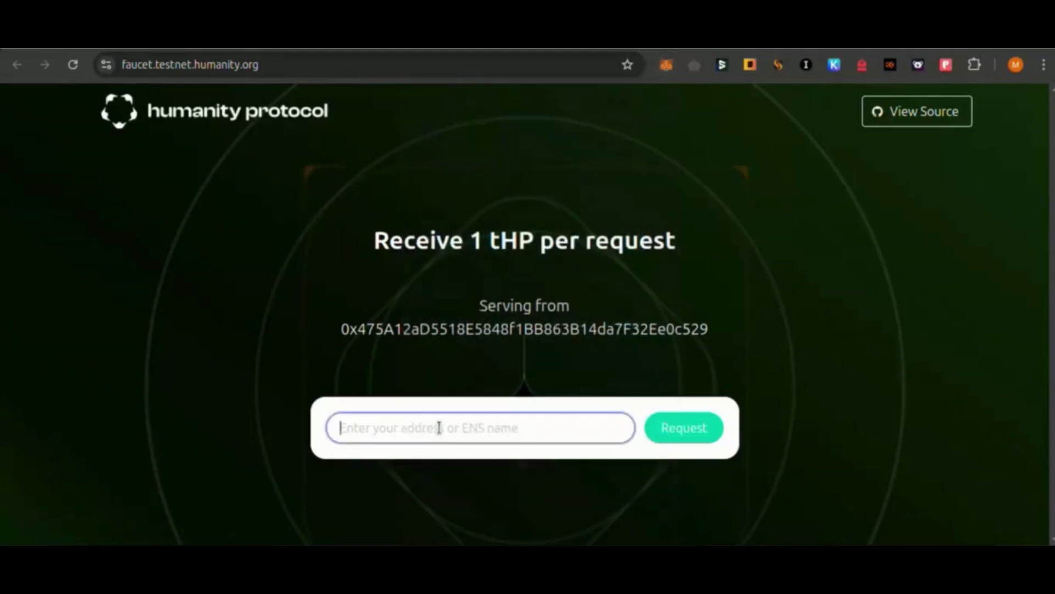
{"action": "type", "text": "0x10BB59dEc04c9519Ced444e86484fB089Cb0F057"}
{"action": "left_click", "coordinate": [701, 437]}
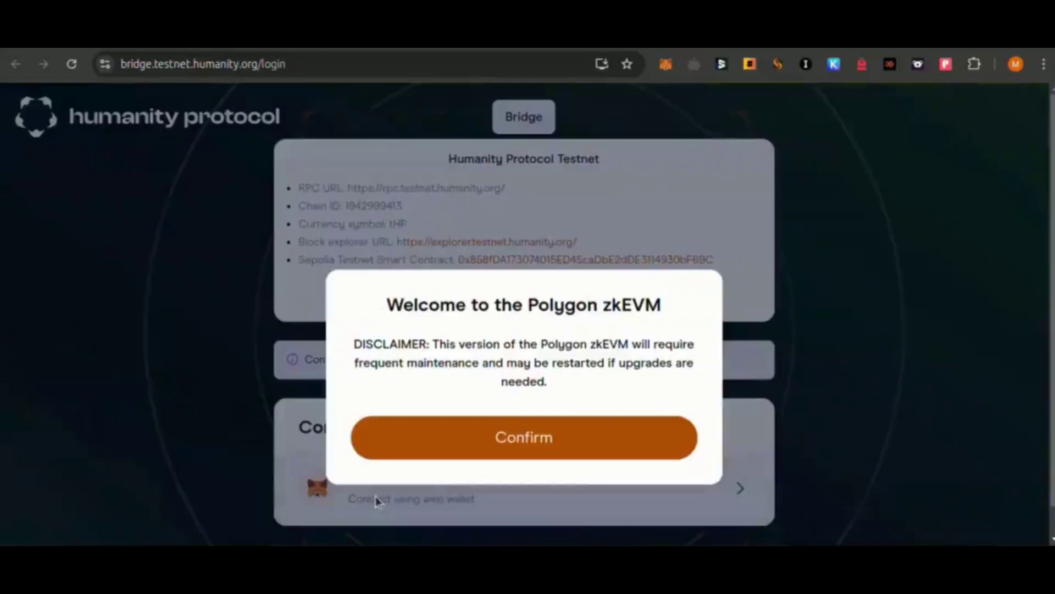
Connect the MetaMask wallet to the Humanity Protocol Bridge
{"action": "left_click", "coordinate": [513, 435]}
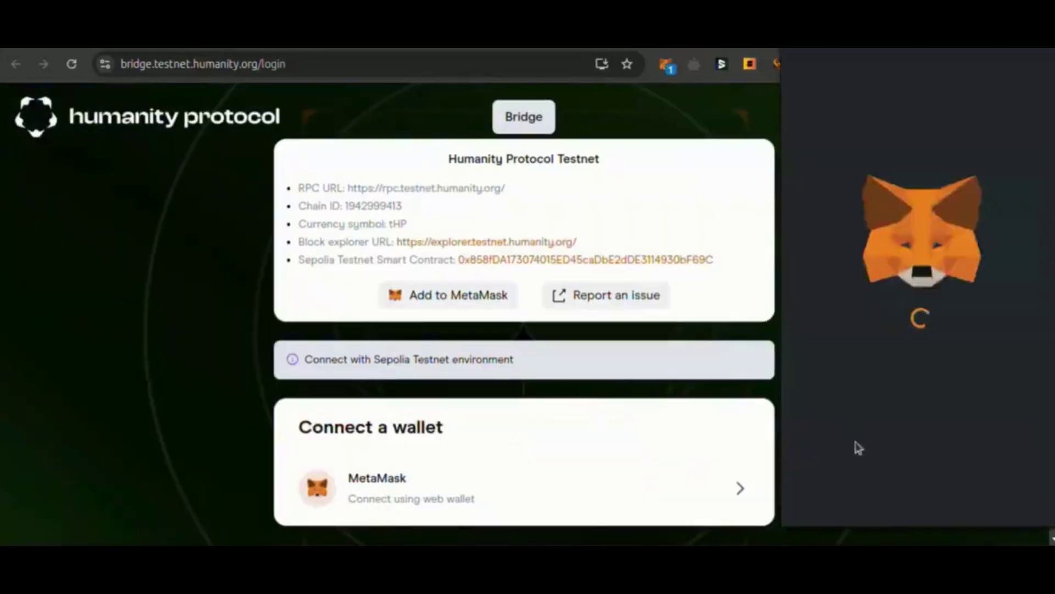
{"action": "left_click", "coordinate": [941, 511]}
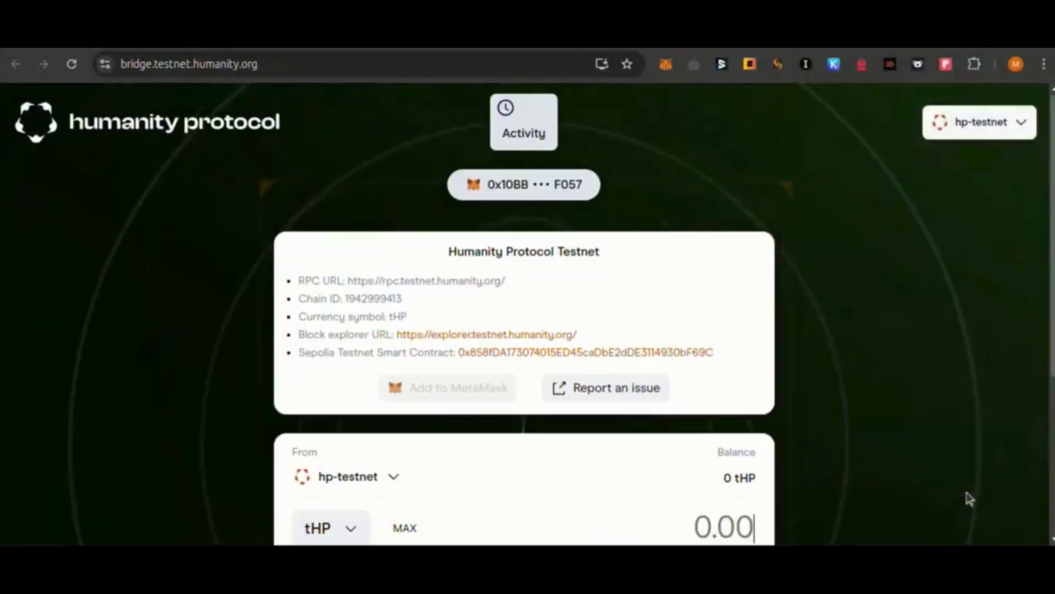
{"action": "scroll", "coordinate": [440, 385], "scroll_direction": "down", "scroll_amount": 3}
Set up a 0.01 ETH transfer from Sepolia Testnet to hp-testnet
{"action": "left_click", "coordinate": [358, 297]}
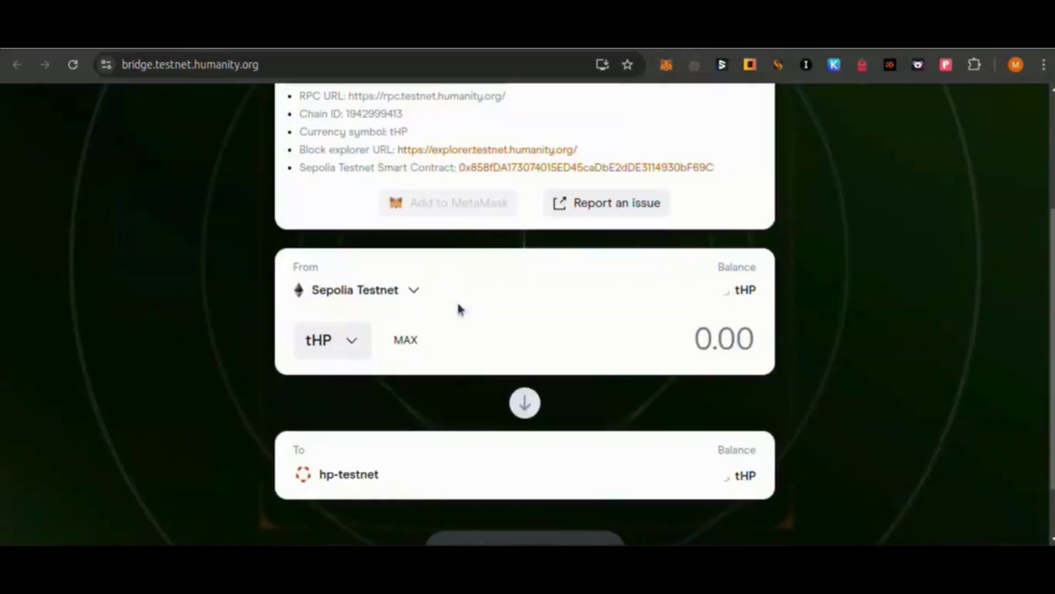
{"action": "left_click", "coordinate": [334, 340]}
{"action": "left_click", "coordinate": [439, 276]}
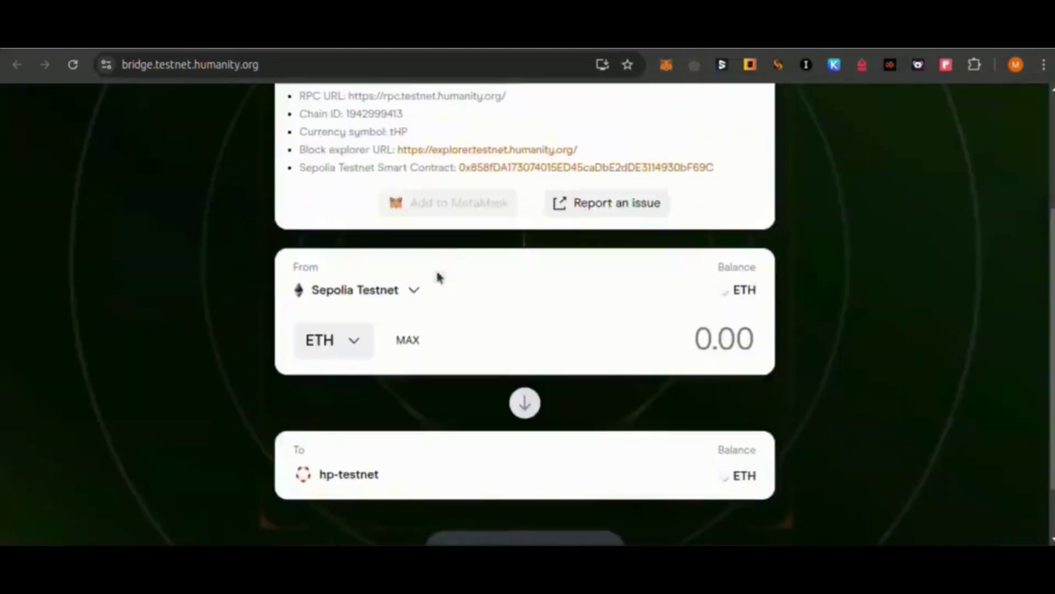
{"action": "scroll", "coordinate": [384, 340], "scroll_direction": "down", "scroll_amount": 1}
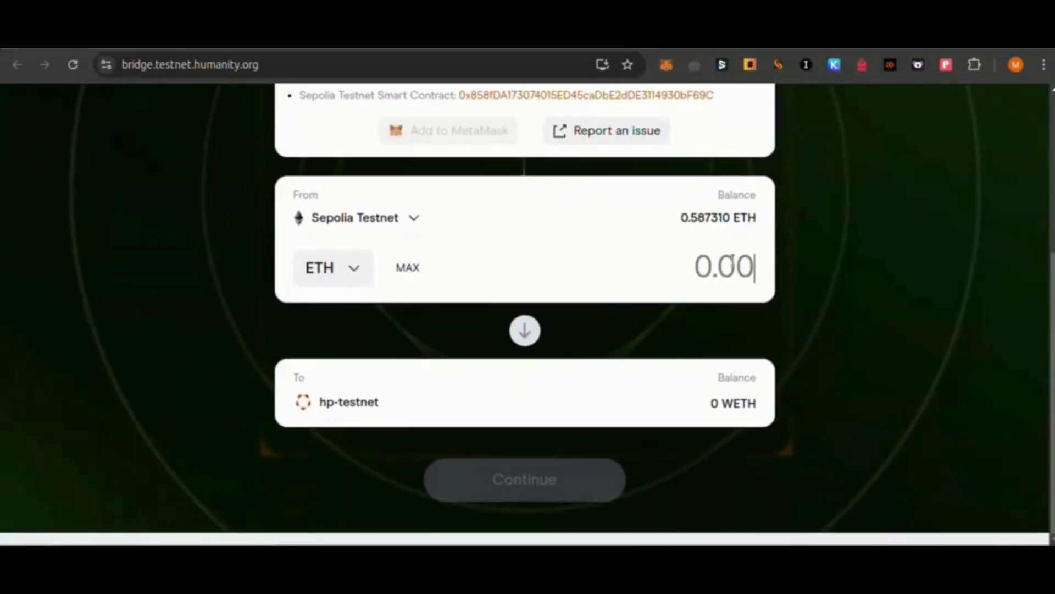
{"action": "left_click", "coordinate": [733, 259]}
{"action": "type", "text": "0.0"}
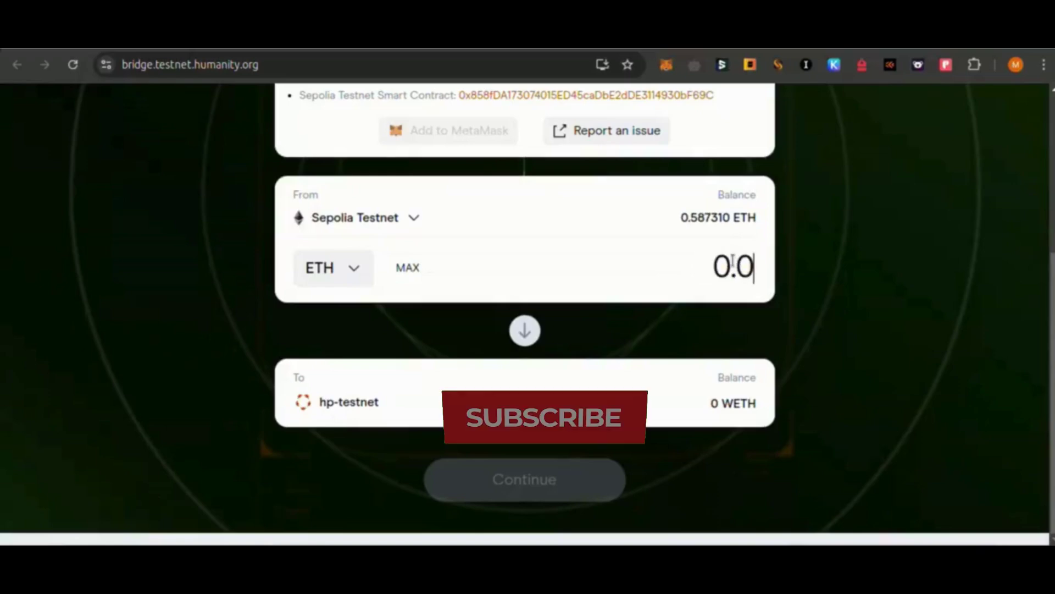
{"action": "type", "text": "1"}
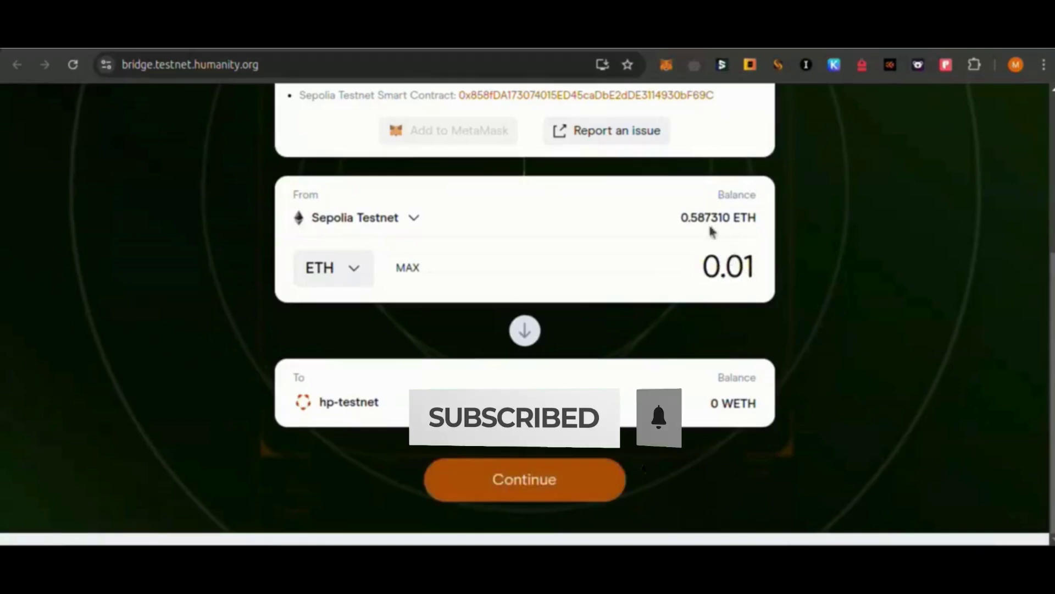
Accept the risk notice and confirm the 0.01 ETH bridge to hp-testnet in MetaMask
{"action": "left_click", "coordinate": [519, 476]}
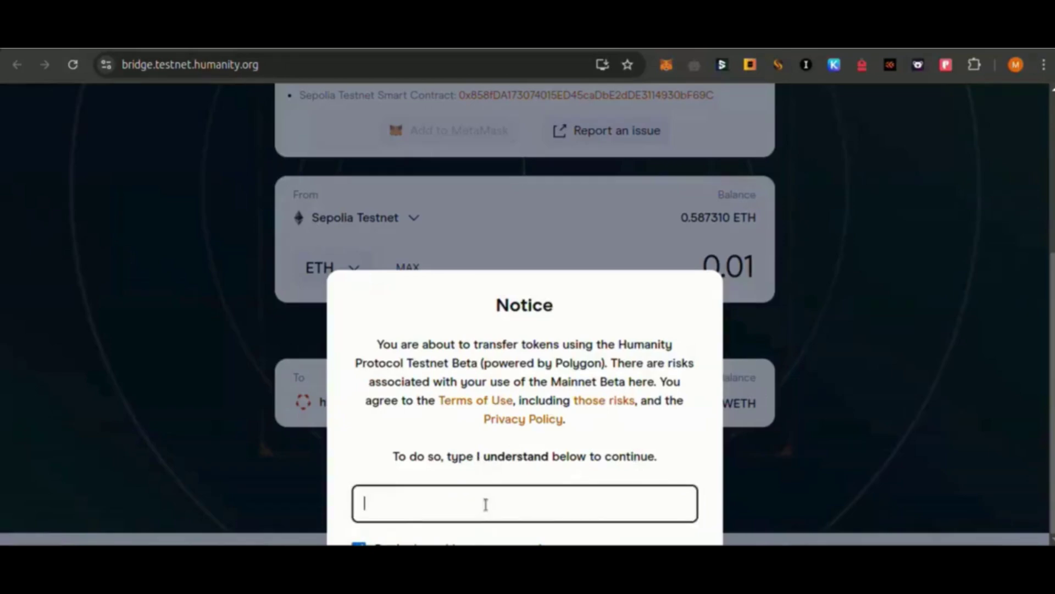
{"action": "type", "text": "I u"}
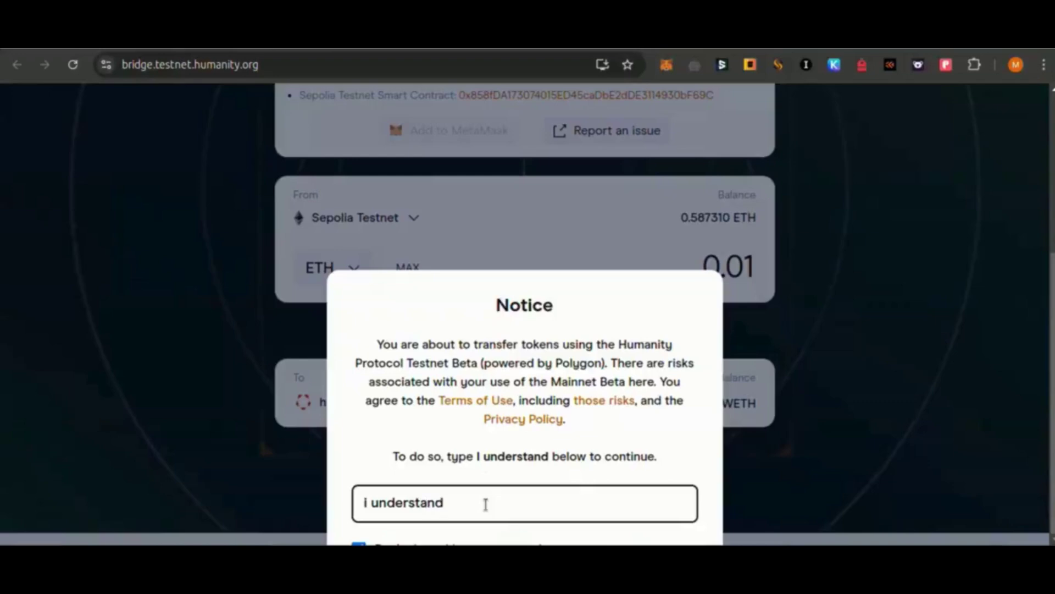
{"action": "key", "text": "ctrl+minus"}
{"action": "key", "text": "ctrl+minus"}
{"action": "left_click", "coordinate": [540, 496]}
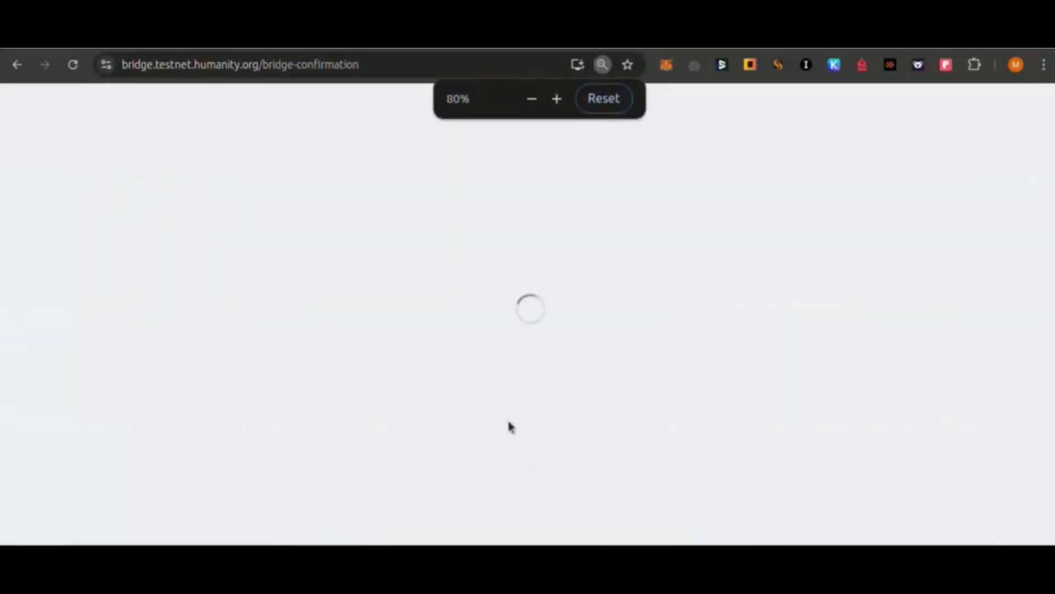
{"action": "left_click", "coordinate": [506, 405]}
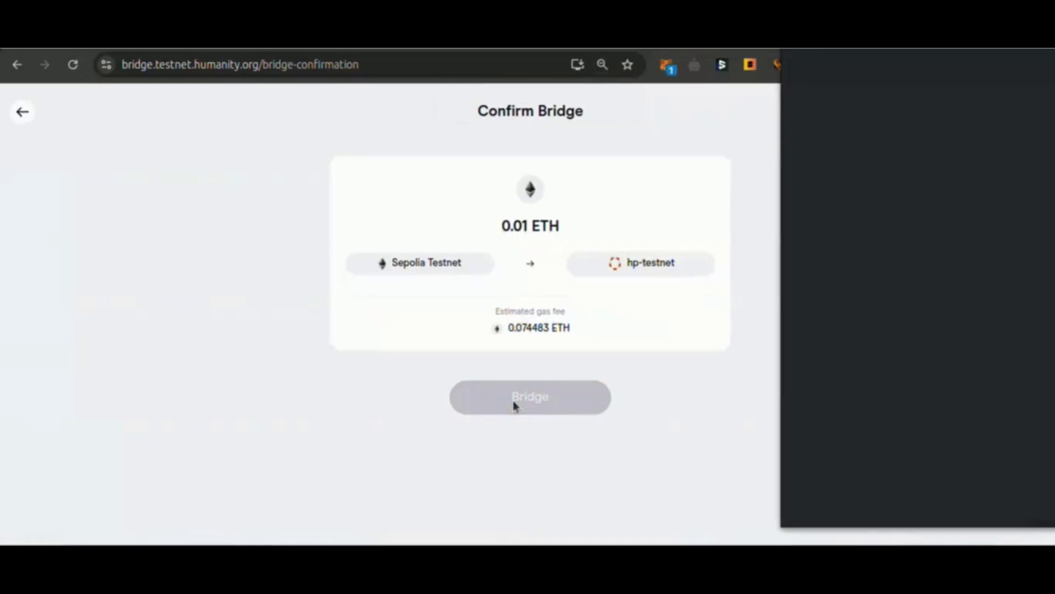
{"action": "left_click", "coordinate": [991, 492]}
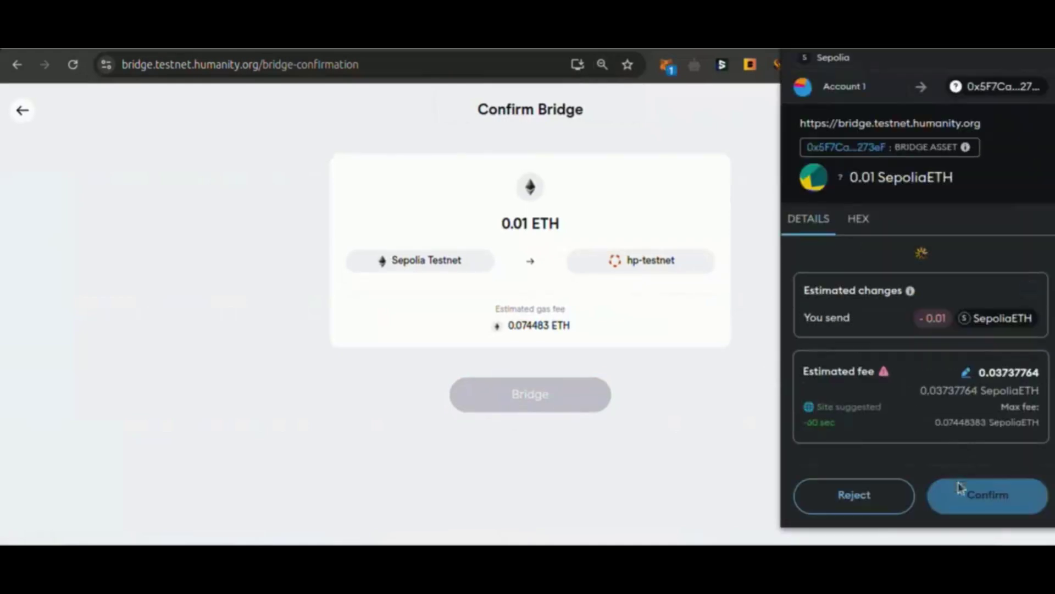
{"action": "left_click", "coordinate": [959, 496]}
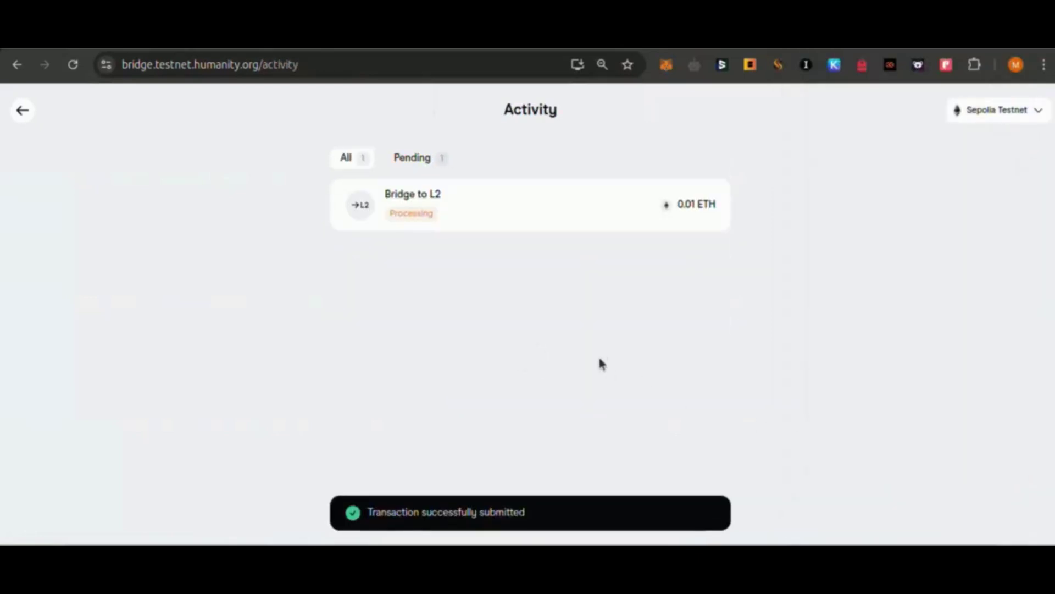
{"action": "left_click_drag", "start_coordinate": [378, 521], "coordinate": [495, 529]}
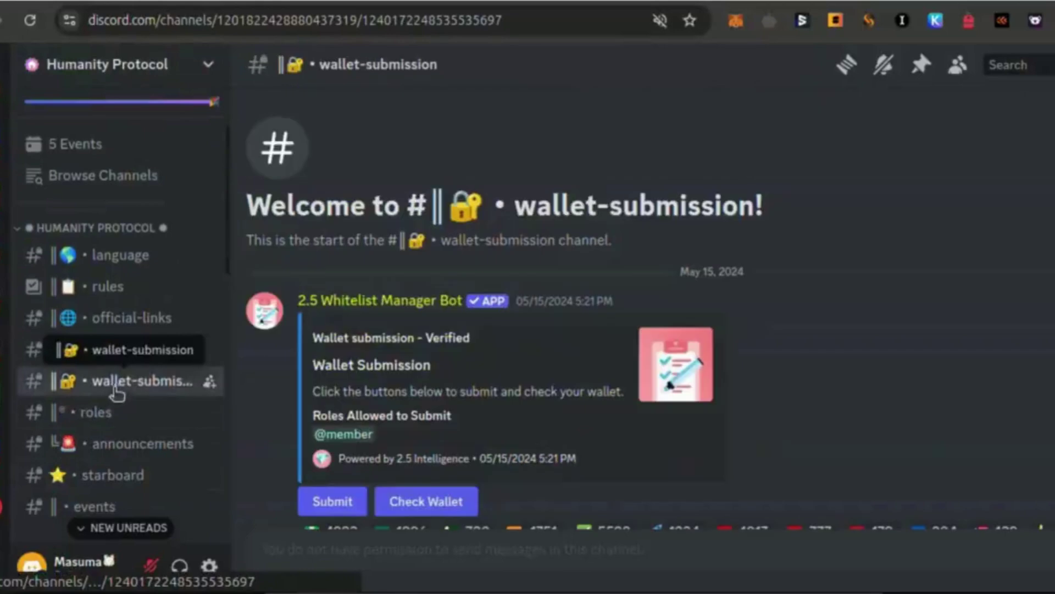
Copy the MetaMask account address into the whitelist bot's wallet form and submit it
{"action": "left_click", "coordinate": [361, 500]}
{"action": "left_click", "coordinate": [735, 20]}
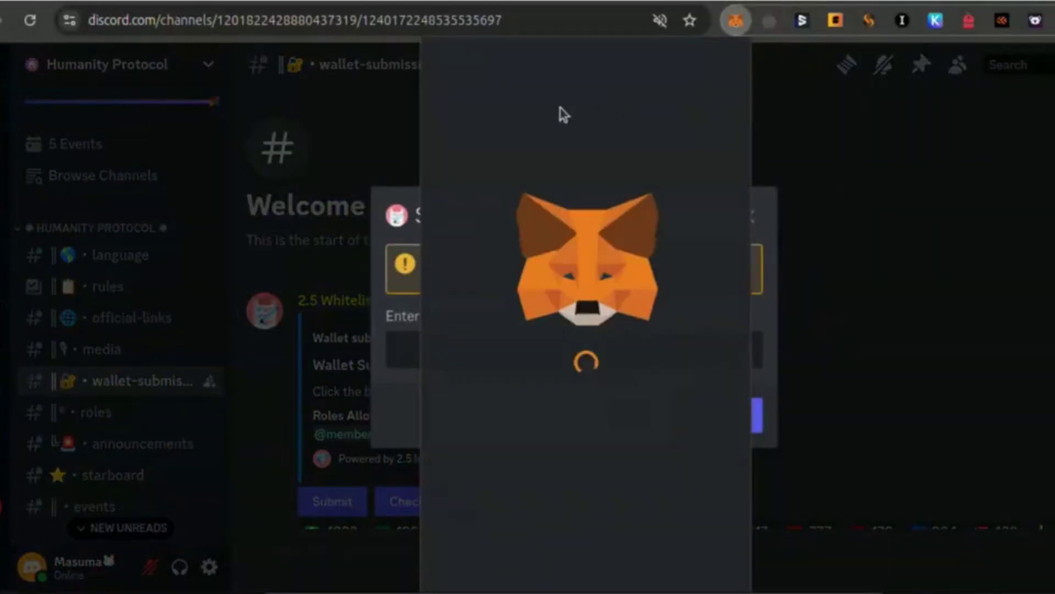
{"action": "left_click", "coordinate": [579, 86]}
{"action": "left_click", "coordinate": [411, 362]}
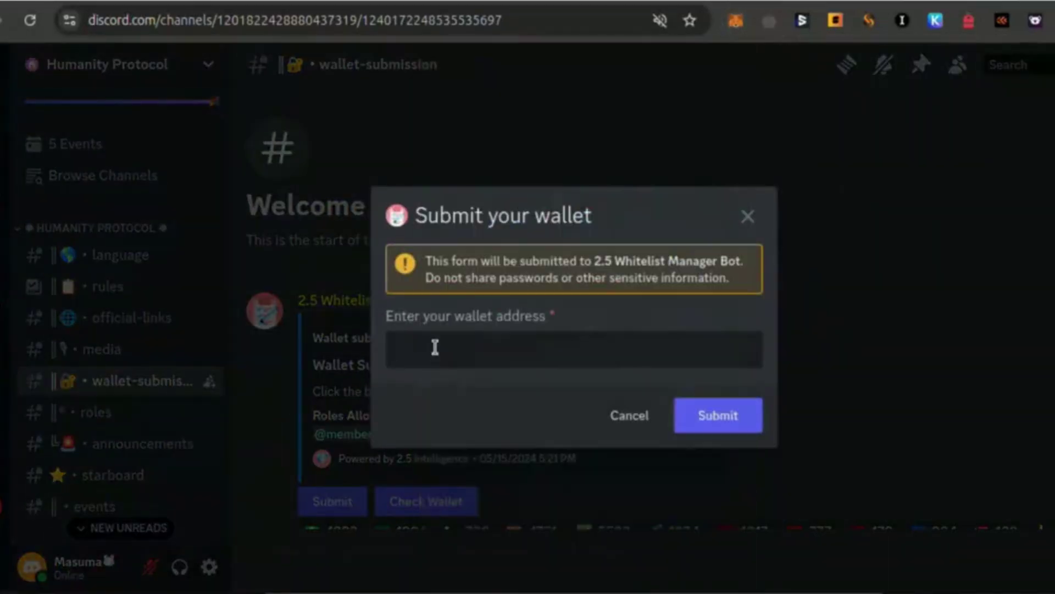
{"action": "type", "text": "0x10BB59dEc04c9519Ced944e6b484fB089Cb0F057"}
{"action": "left_click", "coordinate": [685, 416]}
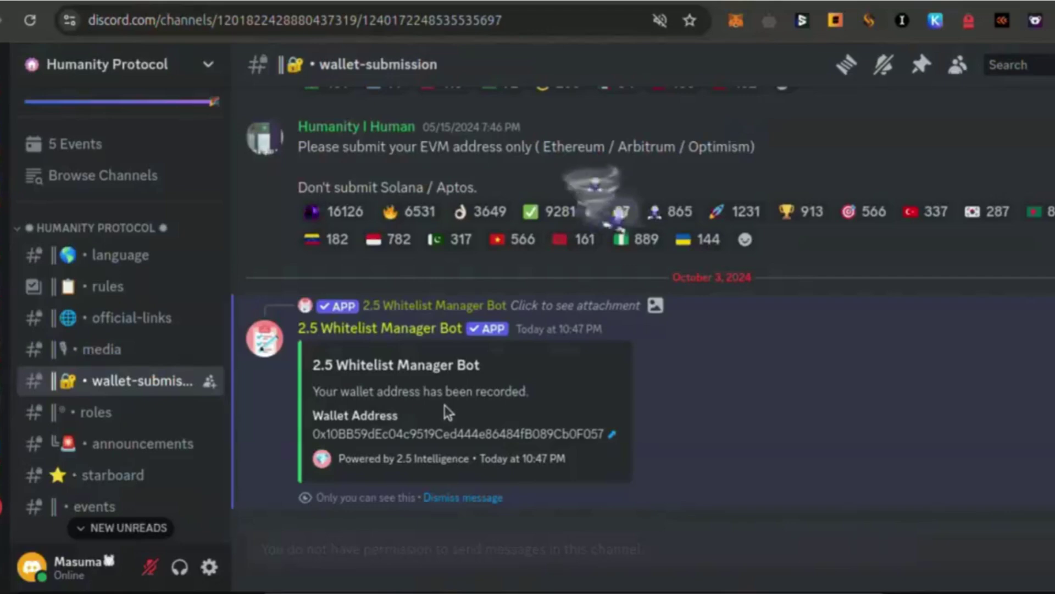
{"action": "scroll", "coordinate": [428, 281], "scroll_direction": "up", "scroll_amount": 4}
In #link-twitter, run /set twitter with the Twitter username, without the @, as the account
{"action": "scroll", "coordinate": [105, 467], "scroll_direction": "down", "scroll_amount": 4}
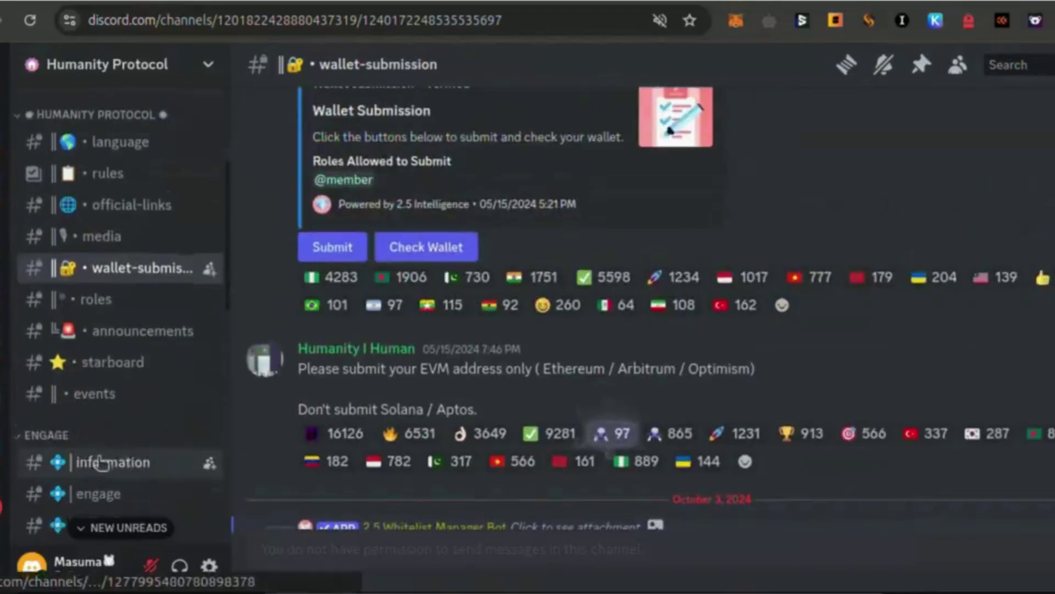
{"action": "left_click", "coordinate": [110, 386]}
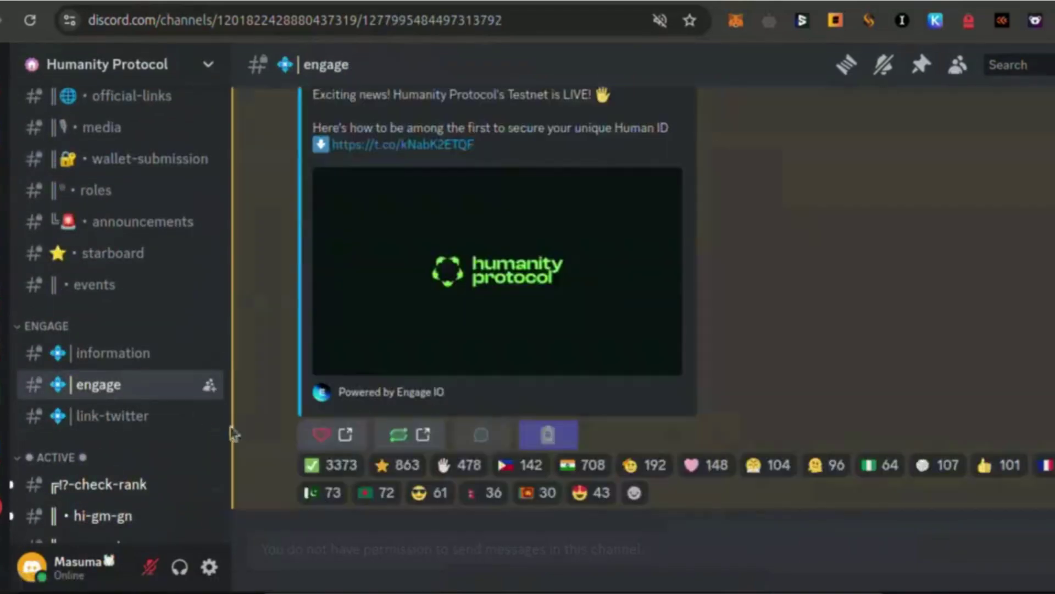
{"action": "left_click", "coordinate": [147, 418]}
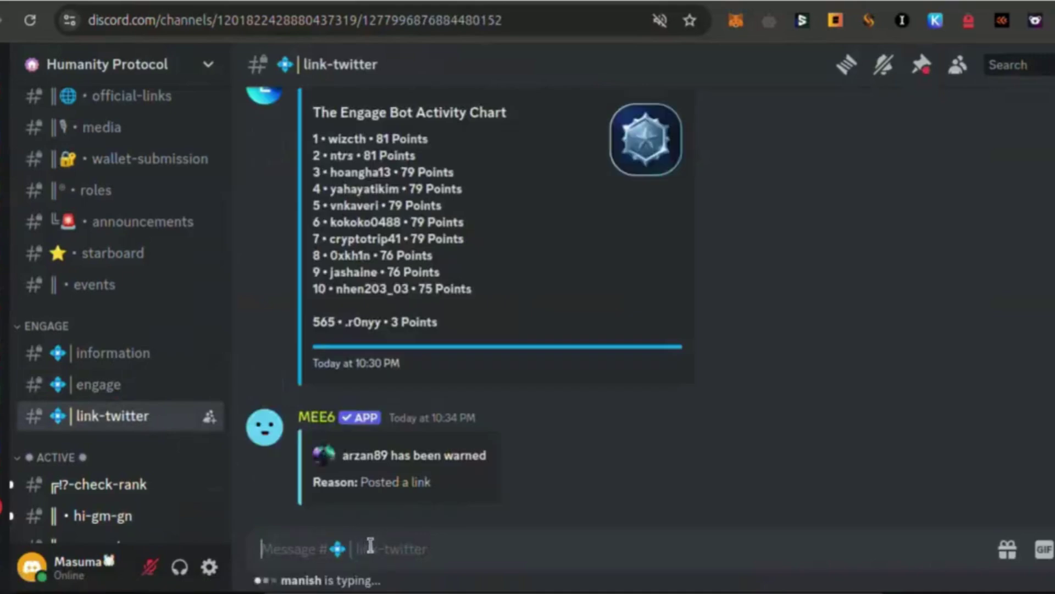
{"action": "type", "text": "/set"}
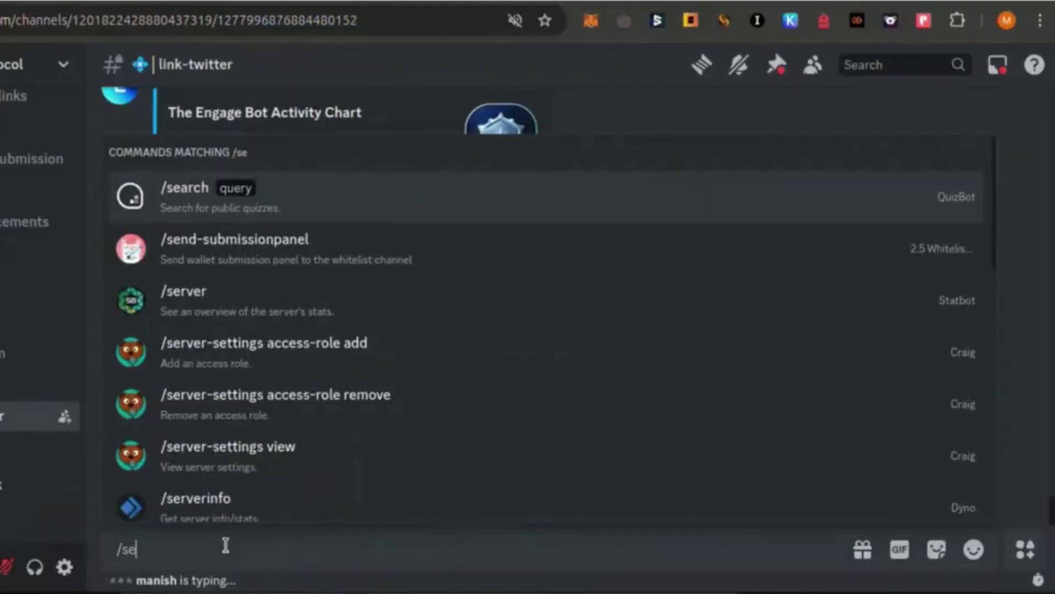
{"action": "left_click", "coordinate": [236, 197]}
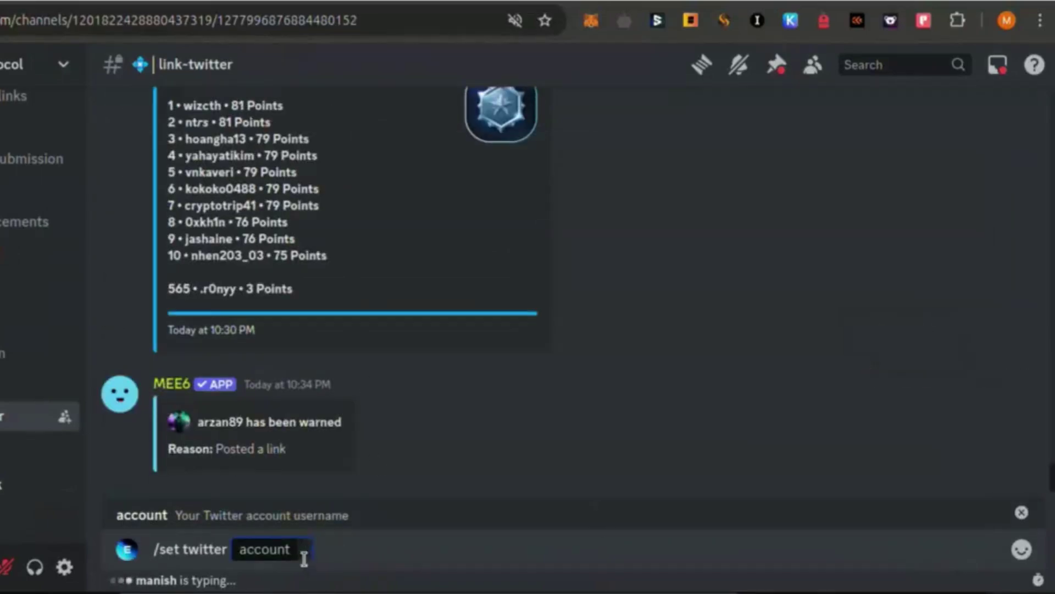
{"action": "type", "text": "@ROBERT49620"}
{"action": "key", "text": "Home"}
{"action": "key", "text": "Delete"}
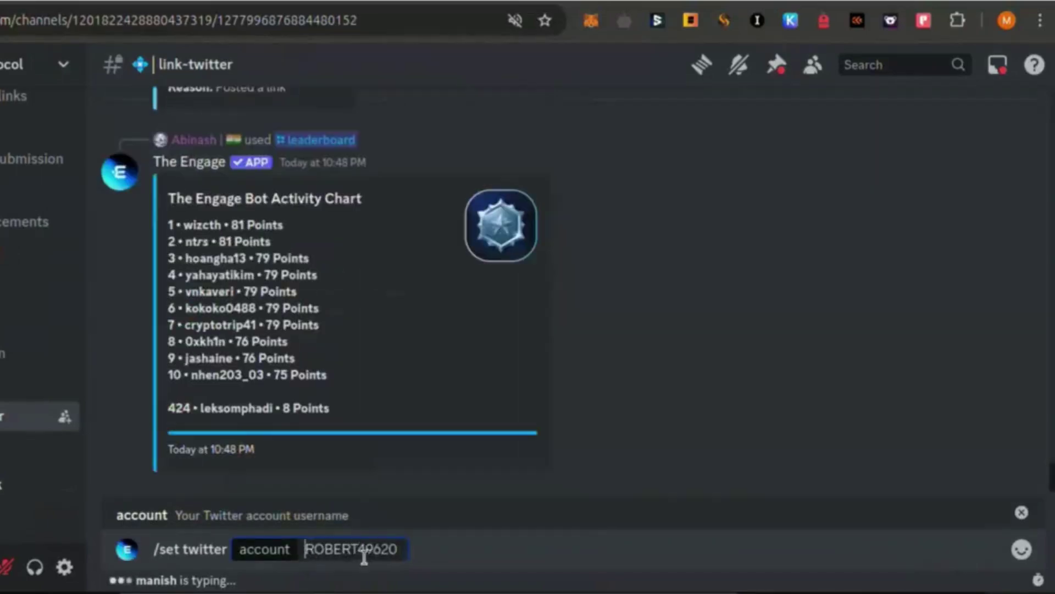
{"action": "key", "text": "Return"}
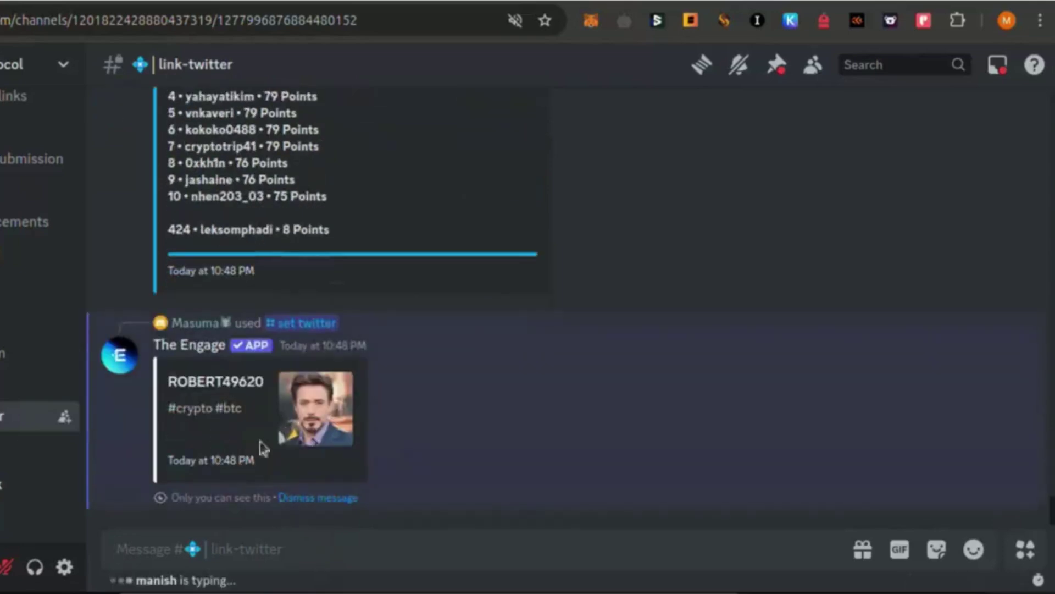
Read the Engage bot's expired Humanity Protocol tweet offering 5 extra points in #engage
{"action": "left_click", "coordinate": [14, 387]}
{"action": "scroll", "coordinate": [224, 259], "scroll_direction": "up", "scroll_amount": 5}
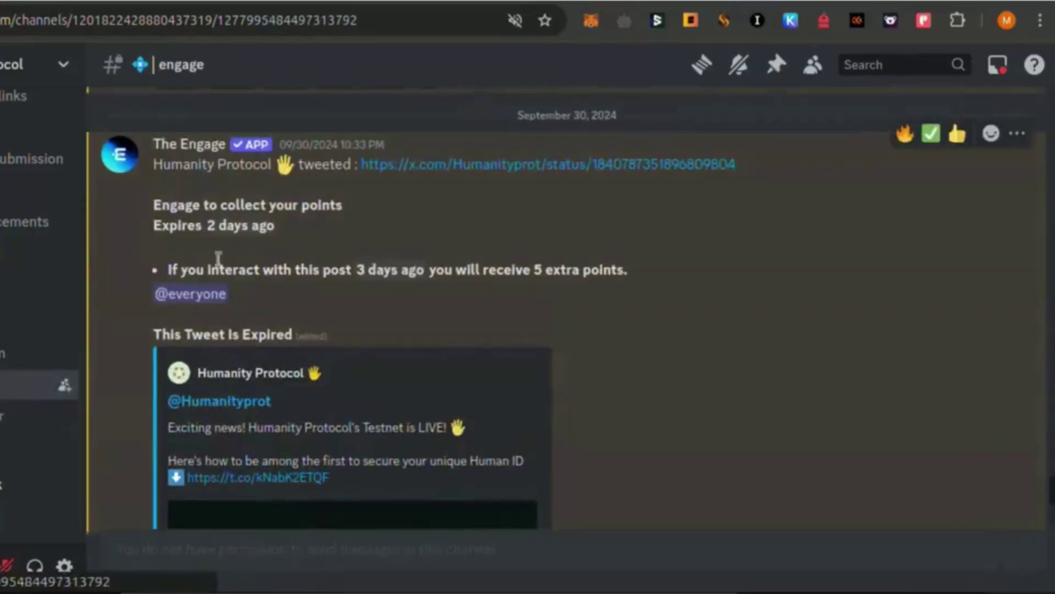
{"action": "scroll", "coordinate": [282, 294], "scroll_direction": "down", "scroll_amount": 5}
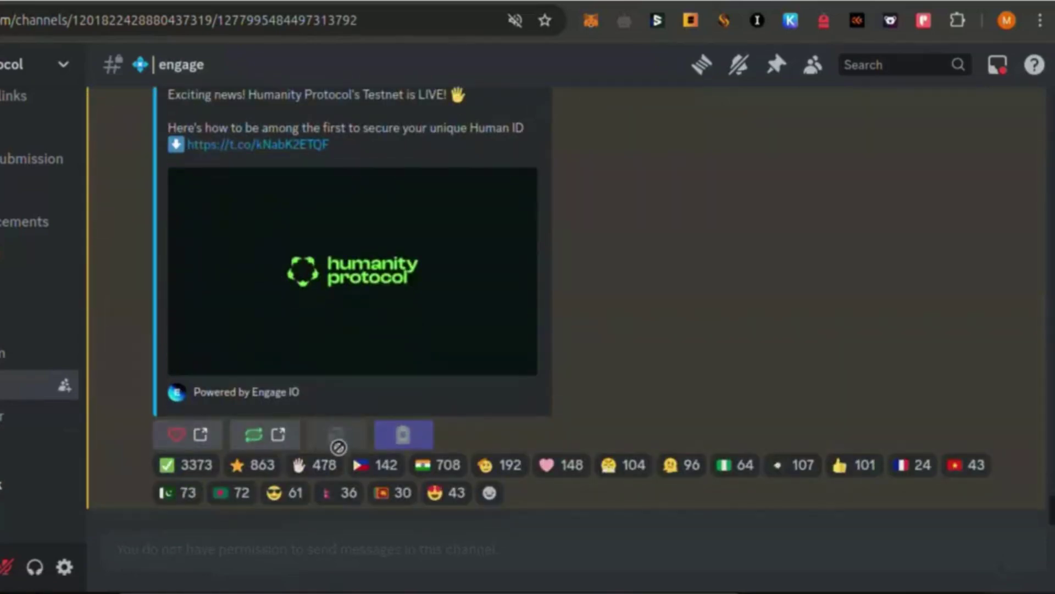
{"action": "scroll", "coordinate": [338, 447], "scroll_direction": "up", "scroll_amount": 5}
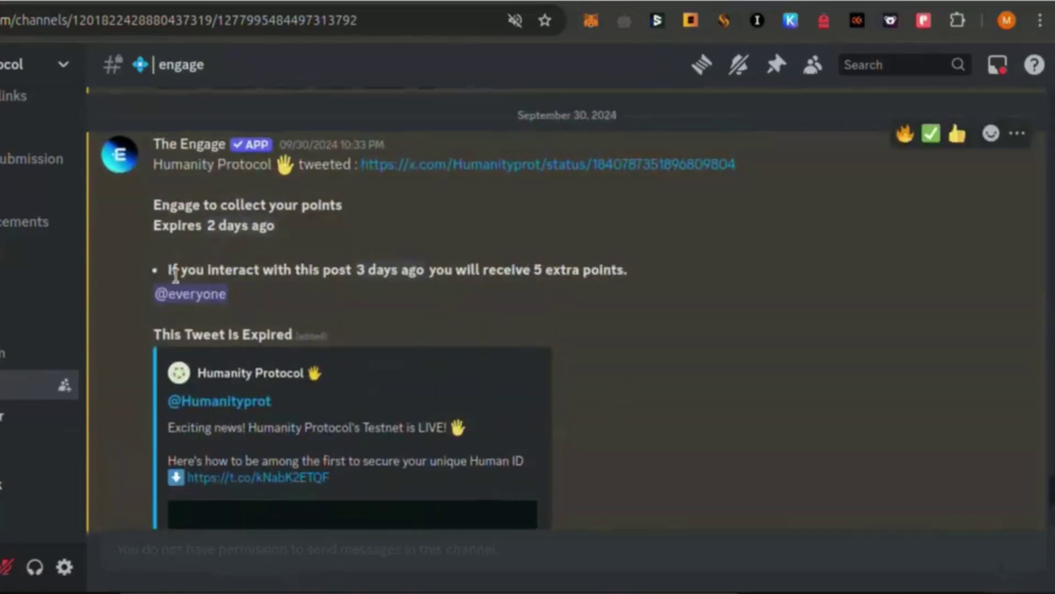
{"action": "left_click_drag", "start_coordinate": [351, 275], "coordinate": [489, 266]}
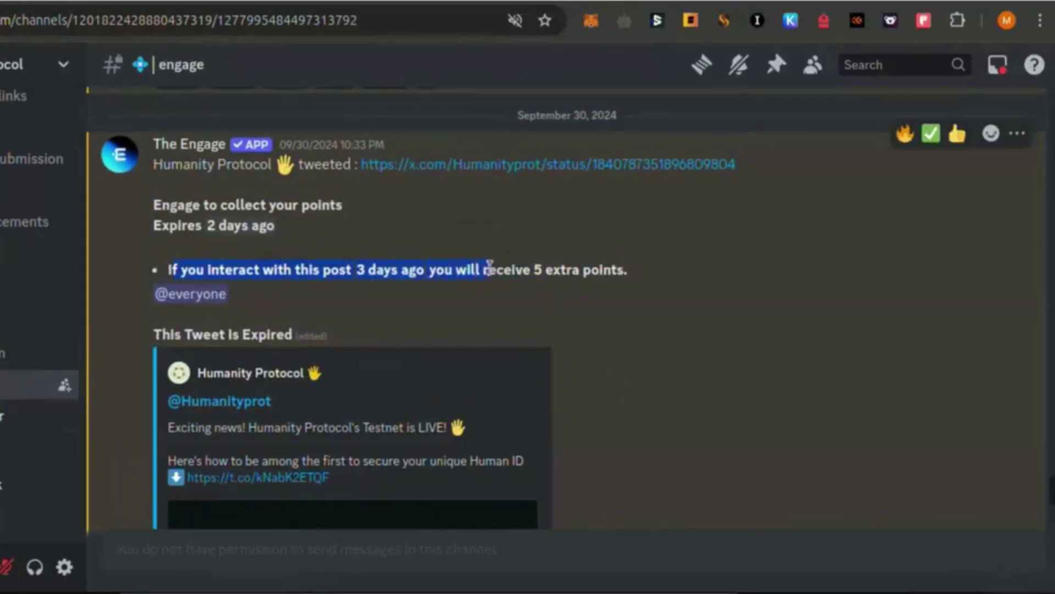
{"action": "left_click", "coordinate": [840, 269]}
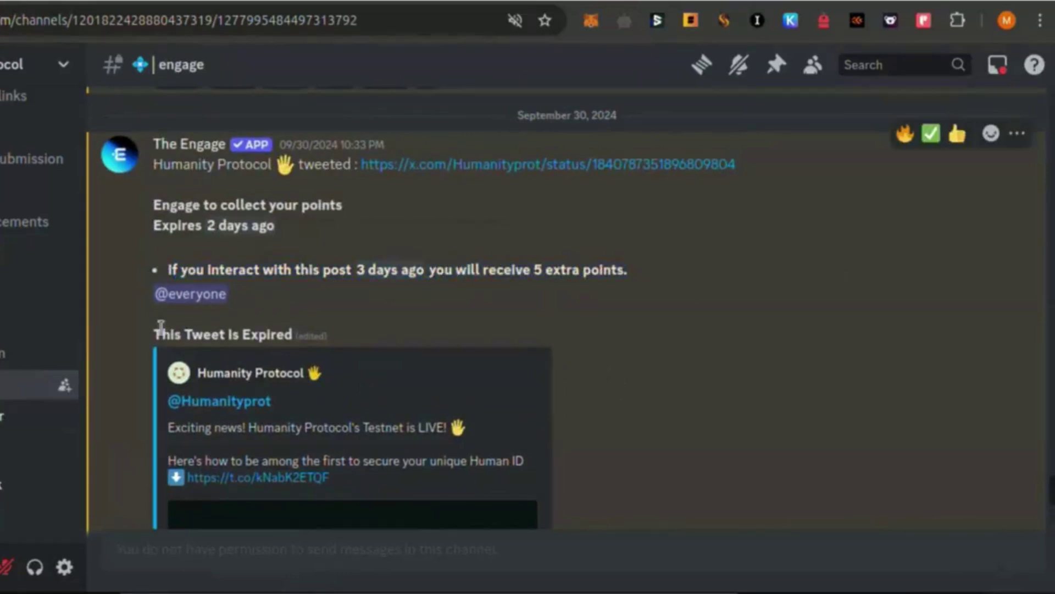
{"action": "left_click", "coordinate": [531, 307]}
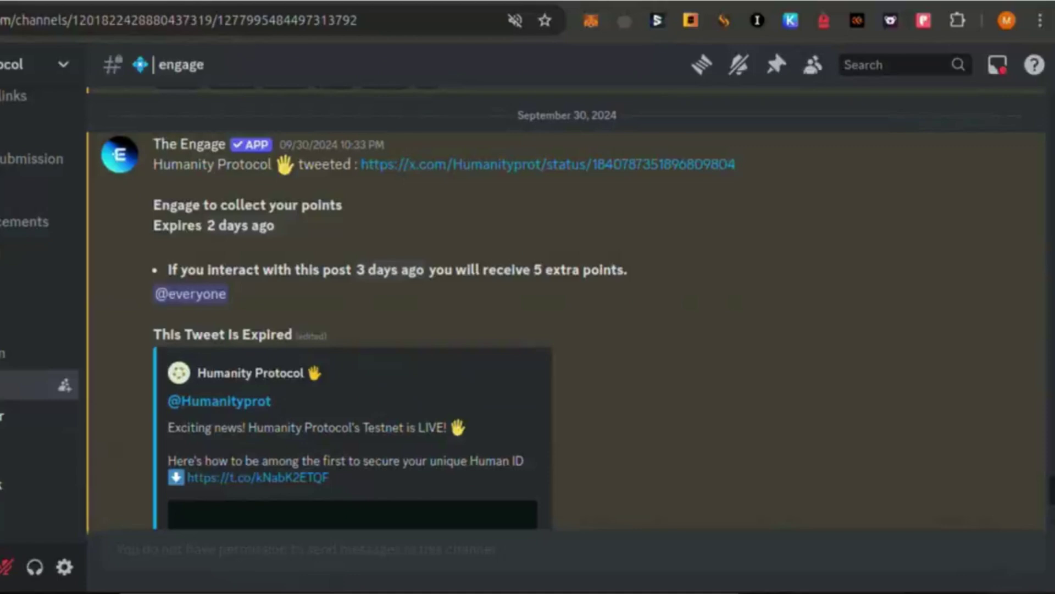